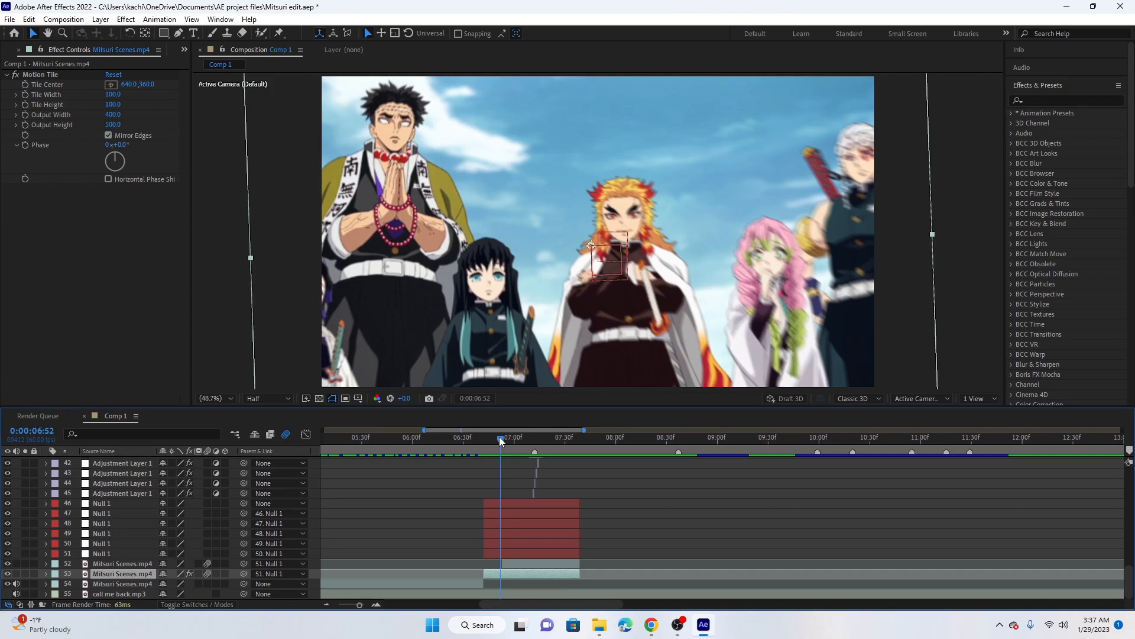
Find the Twixtor Pro effect and apply it to the Mitsuri Scenes.mp4 clip on layer 53, placed above Motion Tile
click(509, 448)
drag(510, 444, 512, 444)
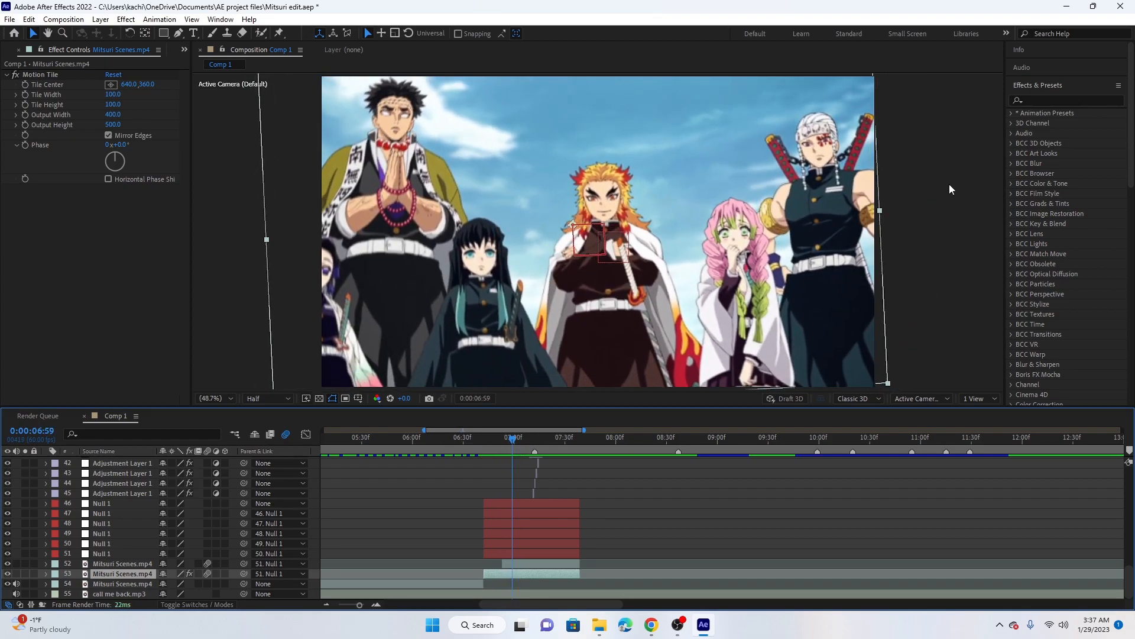
click(1042, 101)
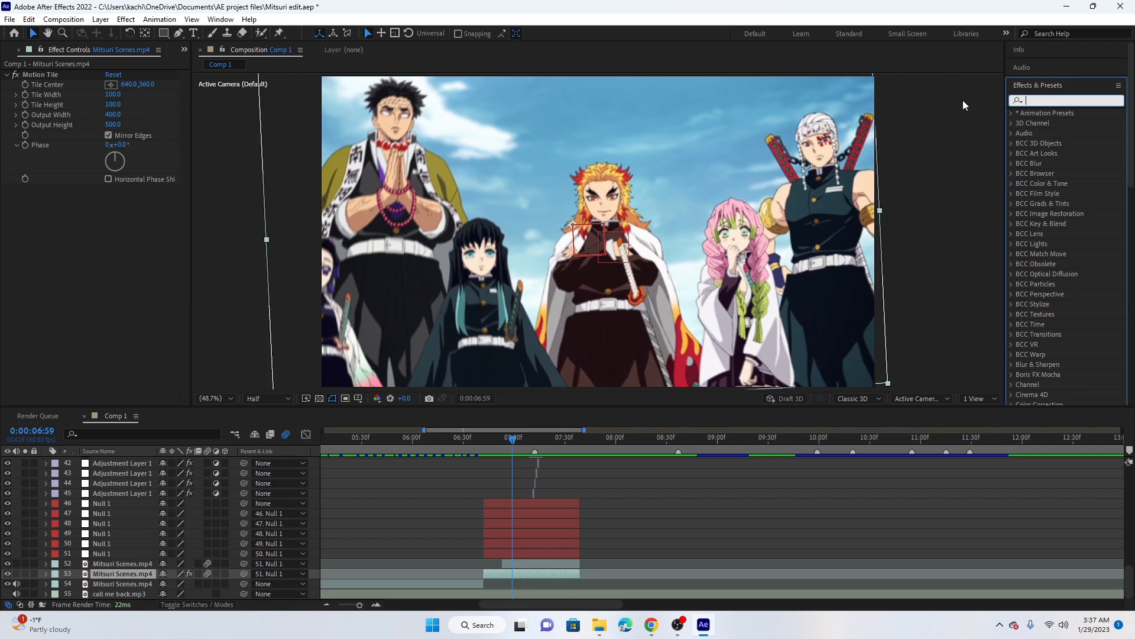
text(twixtor)
click(1051, 226)
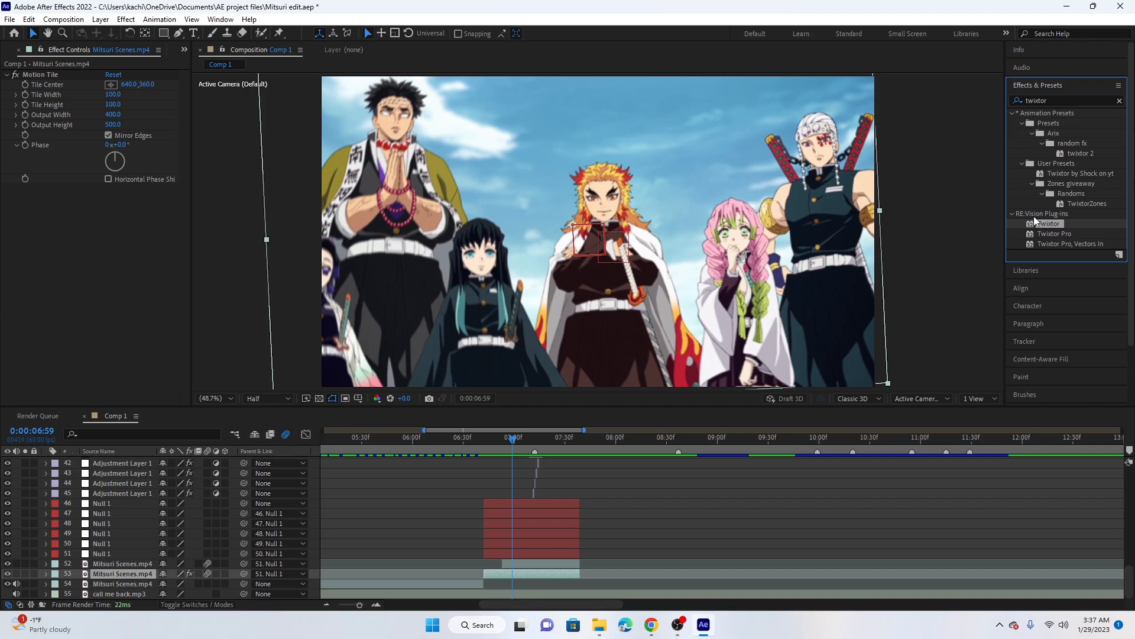
click(1082, 236)
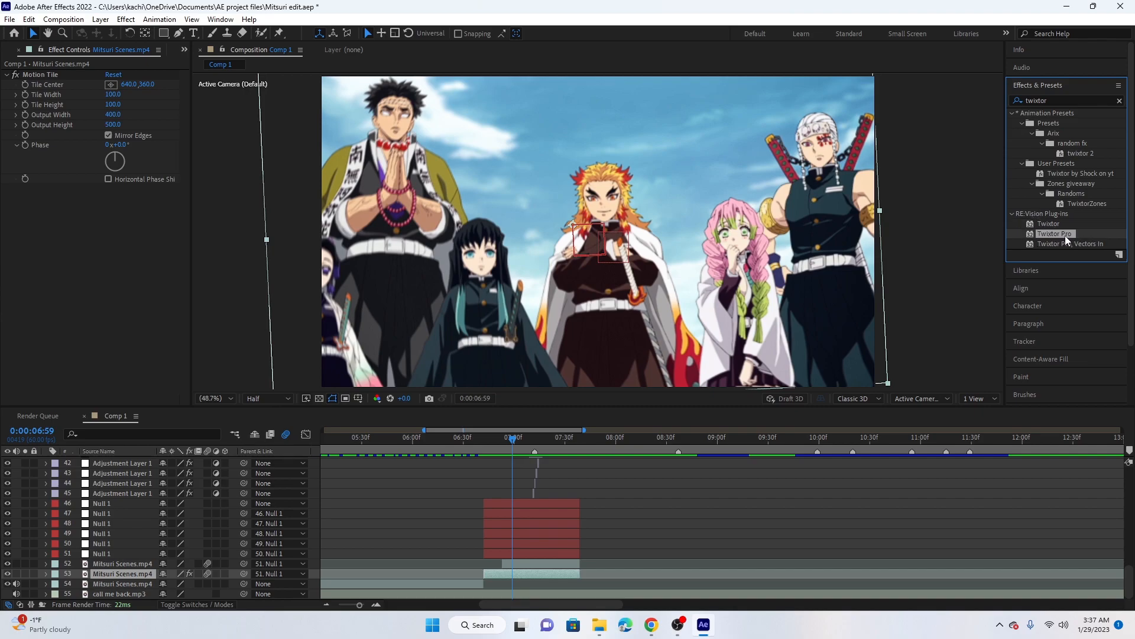
drag(1071, 235, 549, 578)
drag(57, 108, 76, 70)
scroll(87, 100, down, 3)
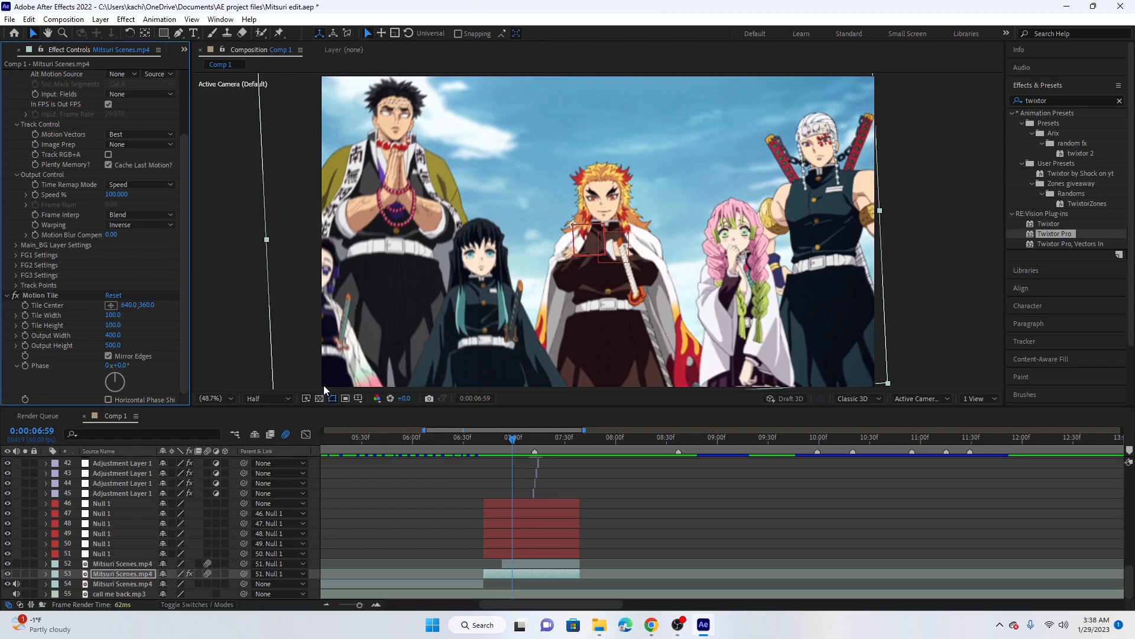
drag(186, 298, 185, 215)
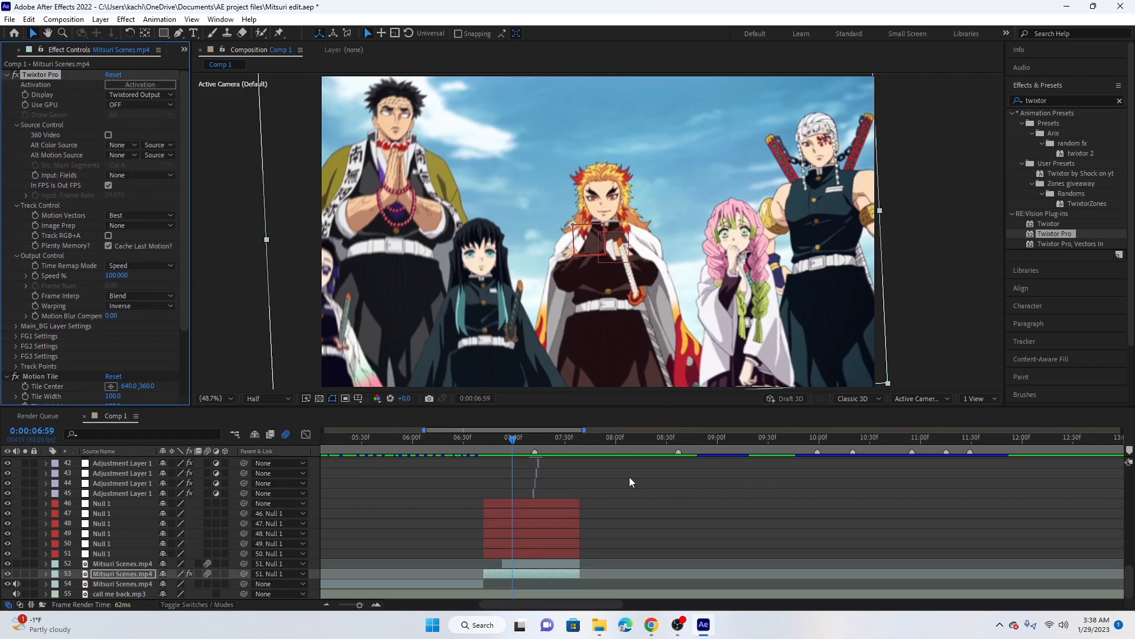
key(comma)
key(comma)
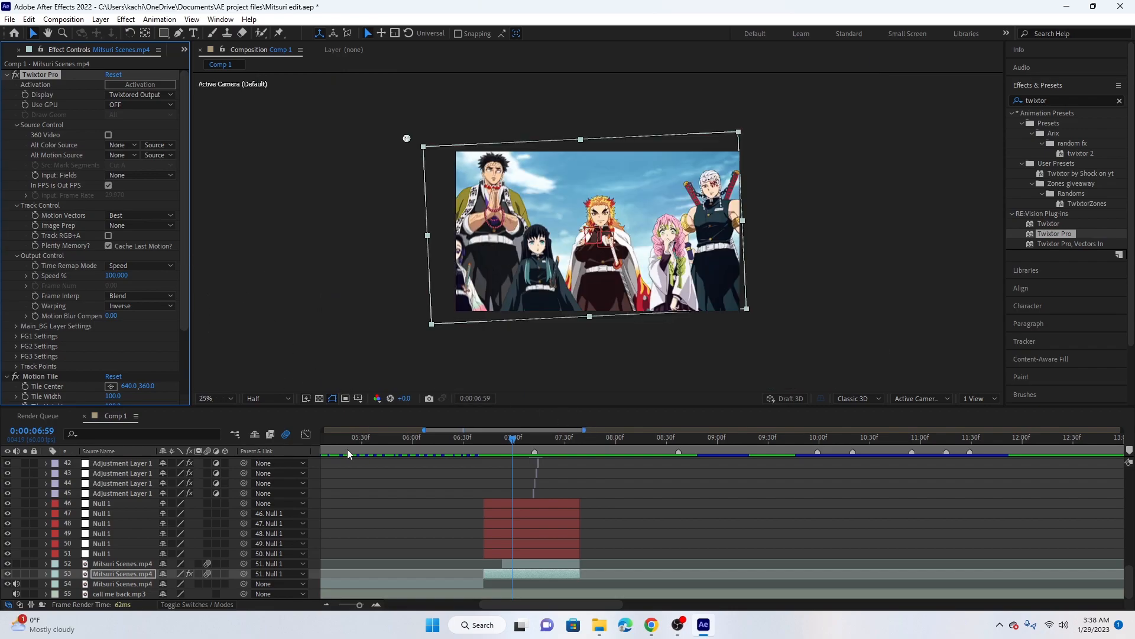
click(214, 398)
click(234, 193)
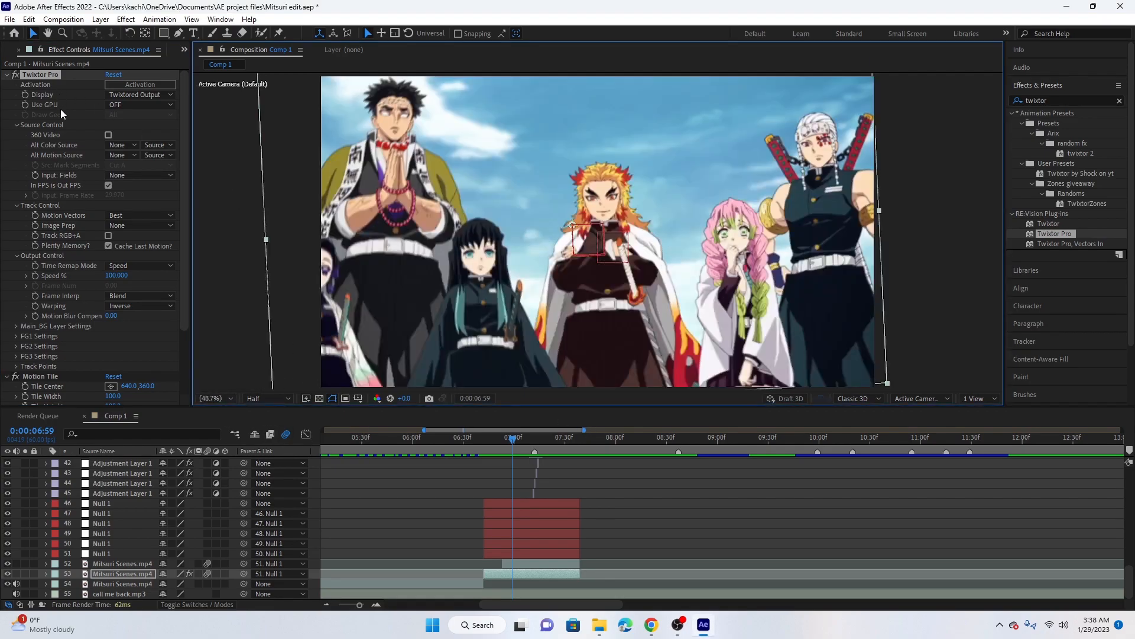
scroll(70, 296, down, 3)
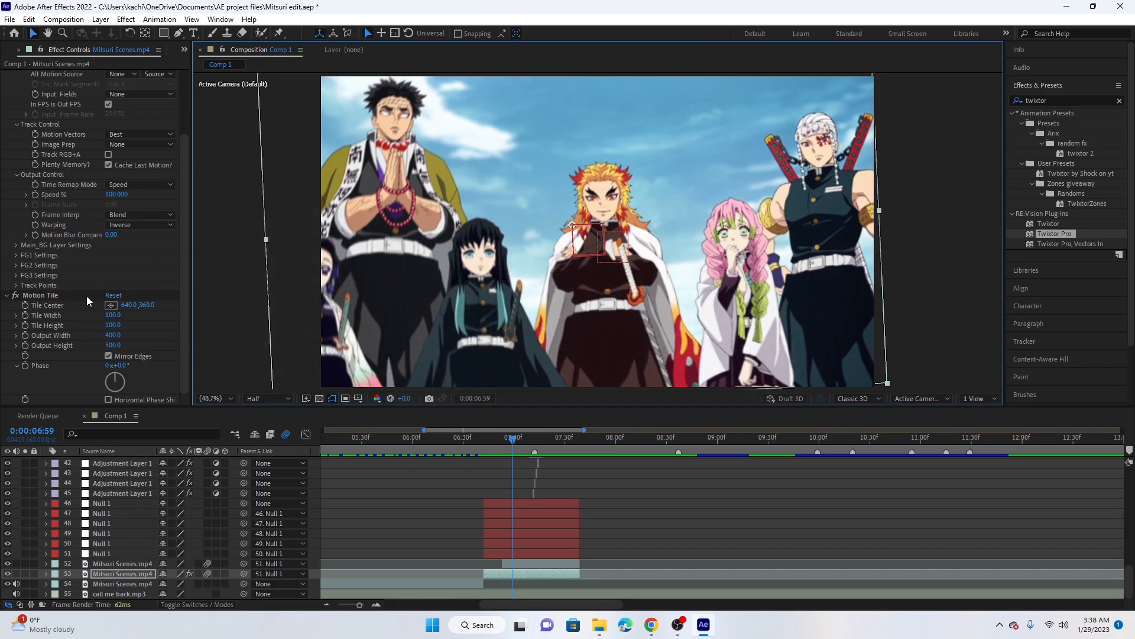
scroll(83, 296, up, 3)
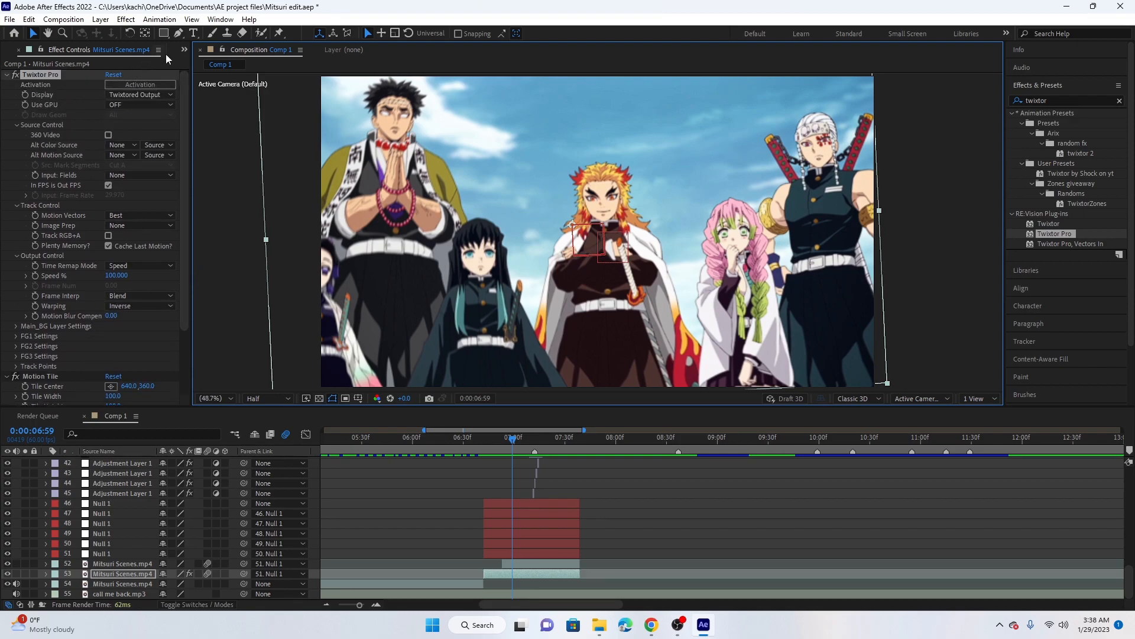
Turn off In FPS is Out FPS in Twixtor Pro and look up the source footage's frame rate in the project
click(108, 185)
click(184, 50)
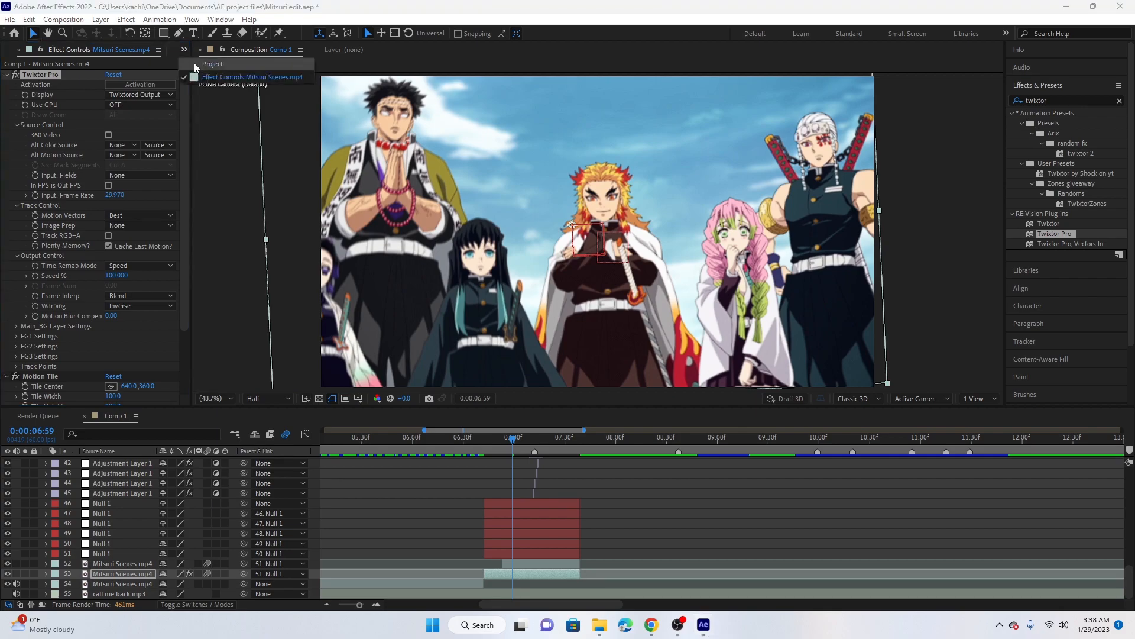
click(196, 64)
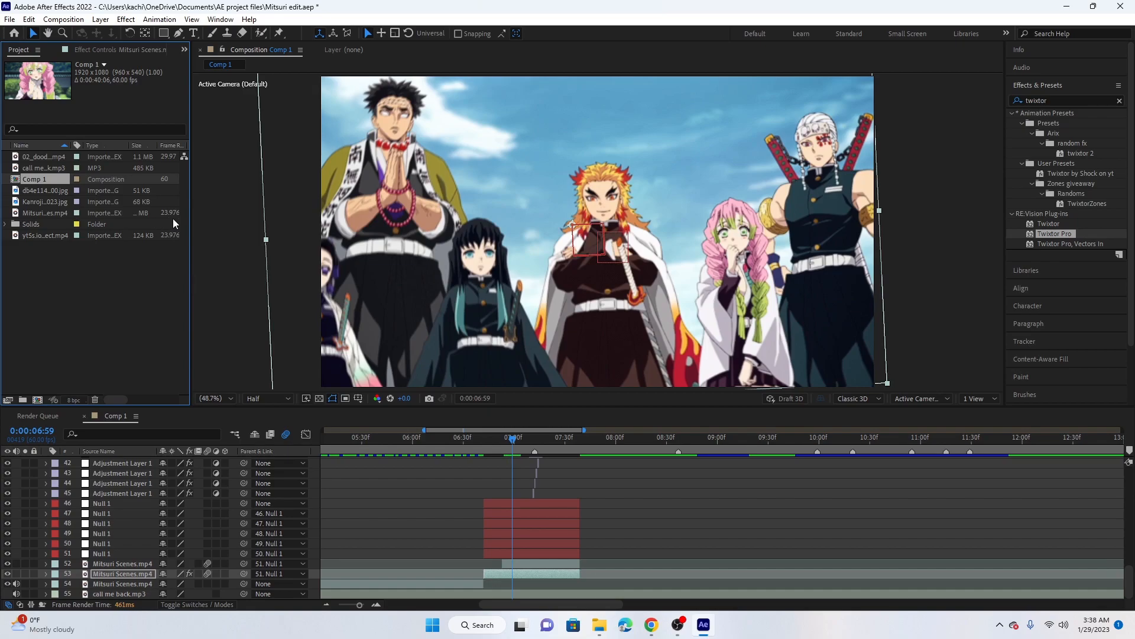
click(184, 50)
click(208, 80)
Set Twixtor Pro's Input: Frame Rate to 23.976 divided by 4, giving 5.994
click(116, 195)
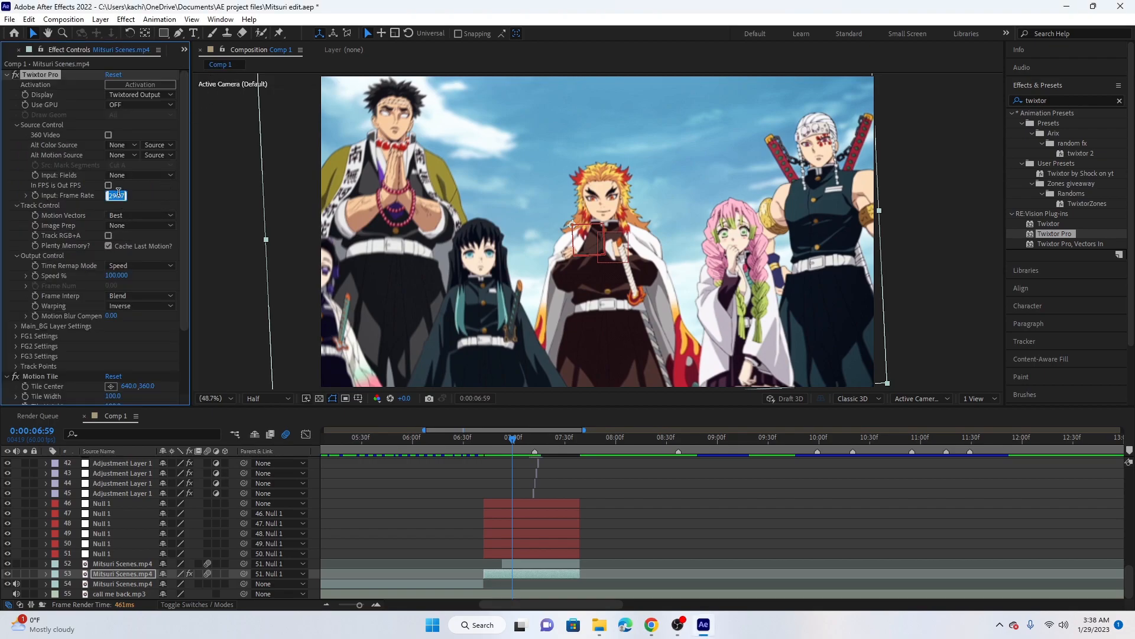
text(23)
text(.9)
text(76)
text(4)
key(Return)
Set Twixtor Pro's Motion Vectors to Best and Image Prep to Contrast/Edge Enhance
click(136, 214)
click(137, 210)
click(138, 224)
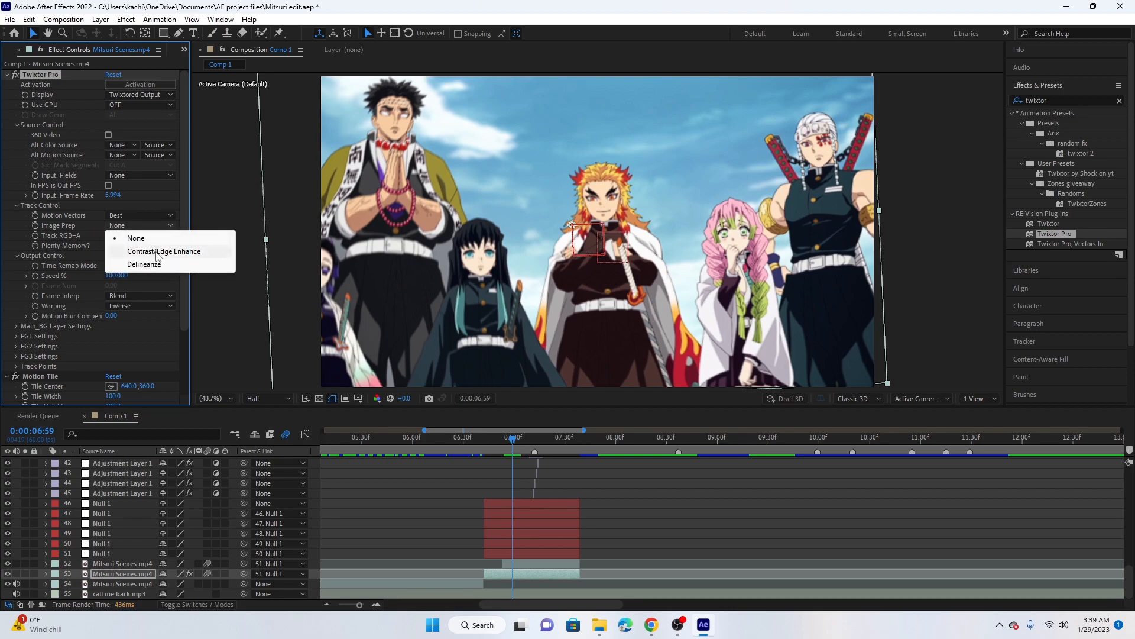
click(156, 251)
Set Twixtor Pro's Frame Interp to Motion Weighted Blend and Warping to Forward
scroll(129, 241, down, 1)
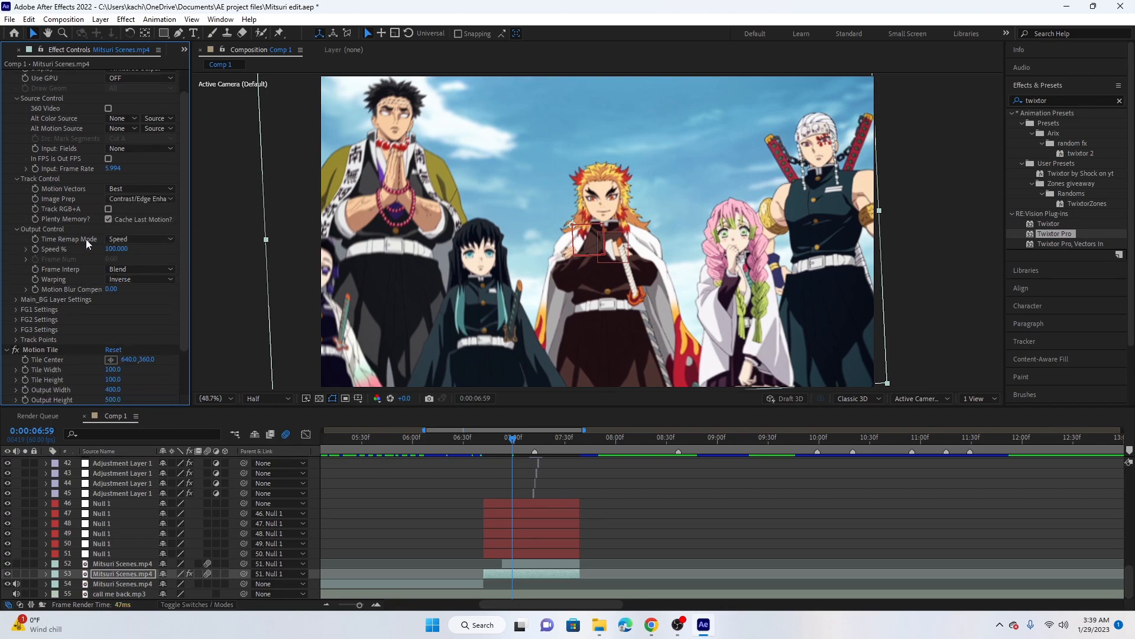
scroll(131, 247, down, 1)
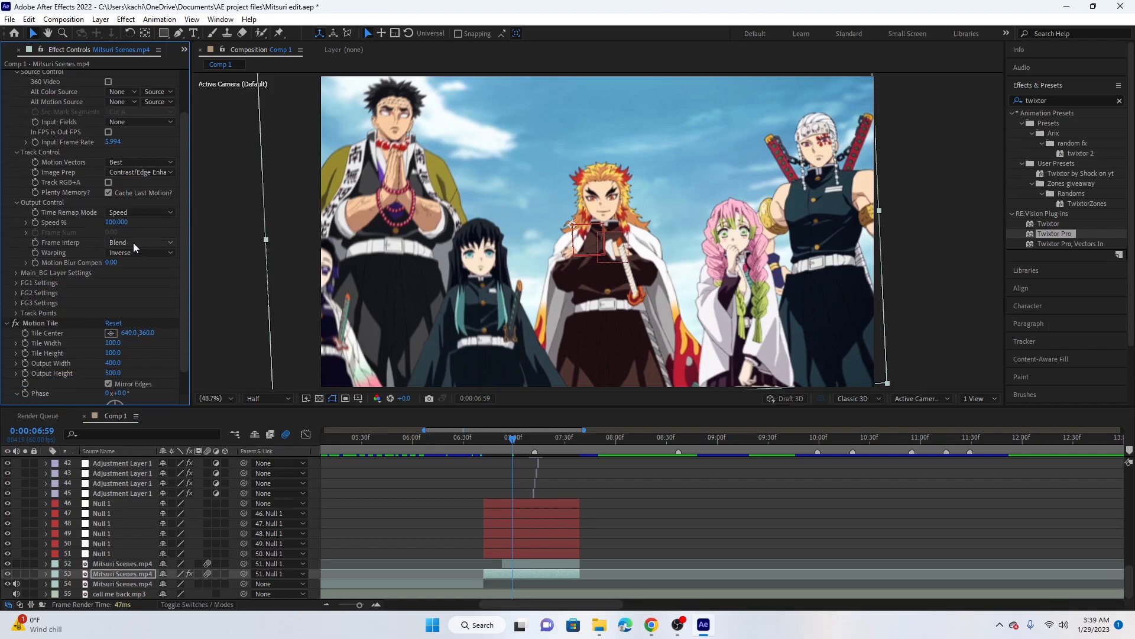
click(132, 242)
click(141, 280)
click(133, 255)
click(143, 281)
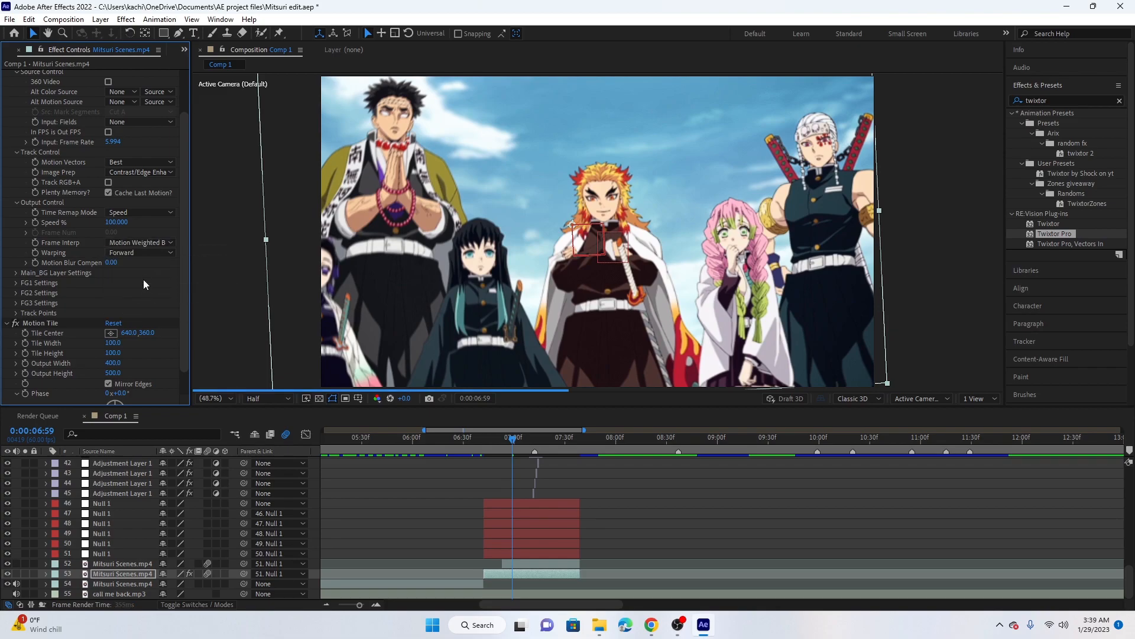
Raise the Main_BG Sensitivity in Twixtor Pro's Main_BG Layer Settings to 100
click(16, 273)
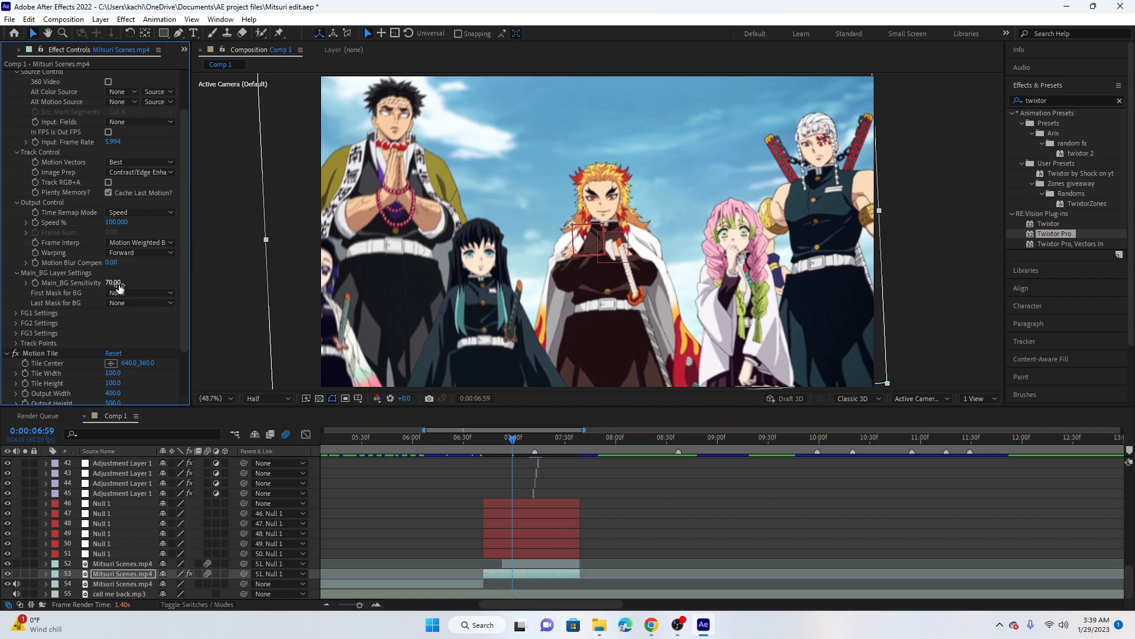
drag(112, 282, 323, 278)
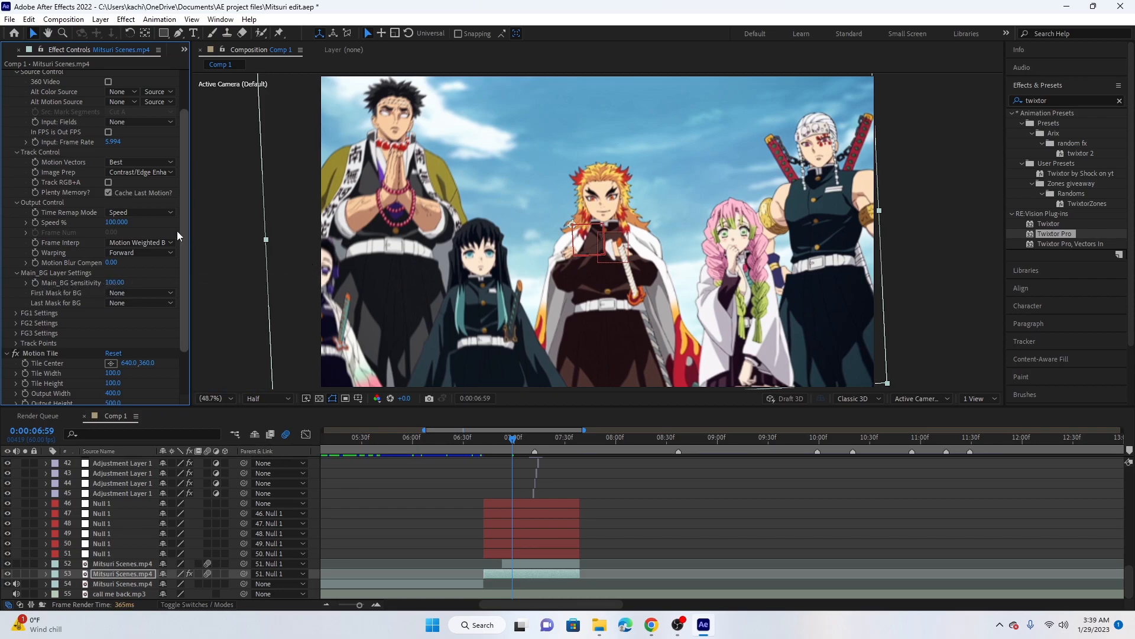
Check the Twixtor Pro input frame rate and scrub through the composition to examine the motion in the clips up to 0:00:08:01
scroll(123, 213, up, 1)
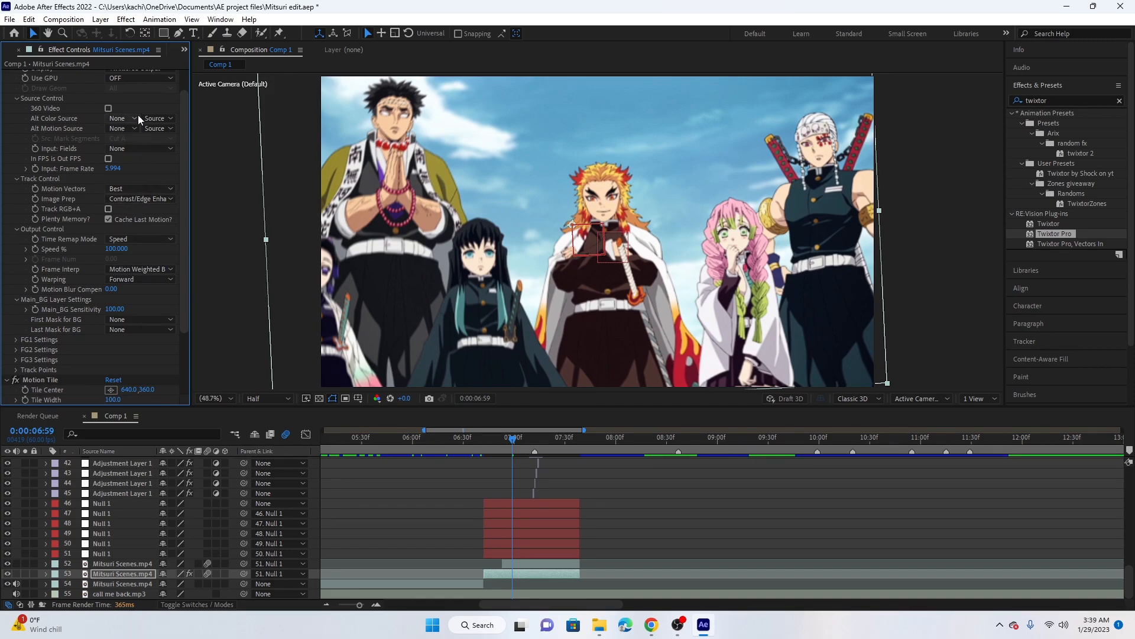
mouse_move(513, 445)
mouse_down()
mouse_move(503, 445)
mouse_move(526, 442)
mouse_move(516, 441)
mouse_up()
click(114, 168)
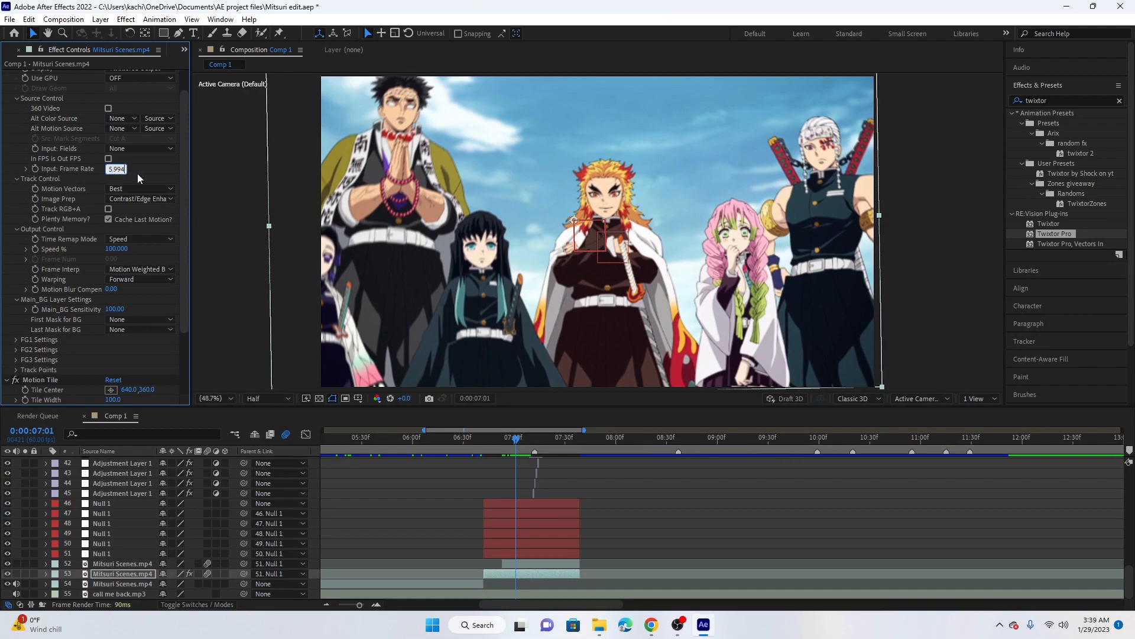
key(Return)
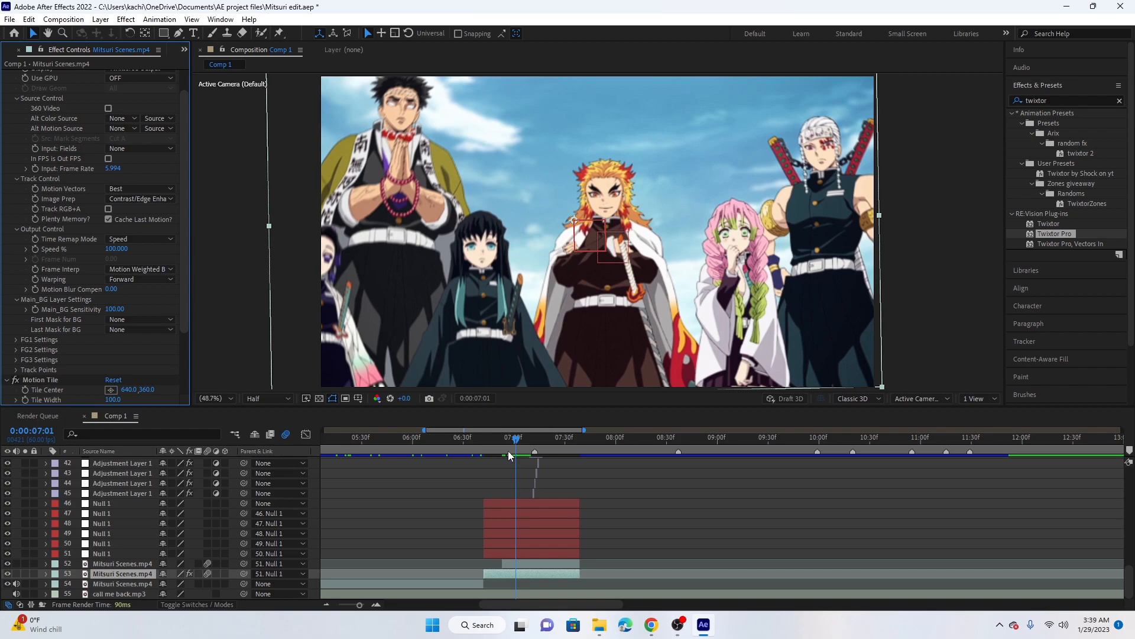
drag(518, 448, 482, 446)
scroll(522, 521, up, 4)
click(581, 449)
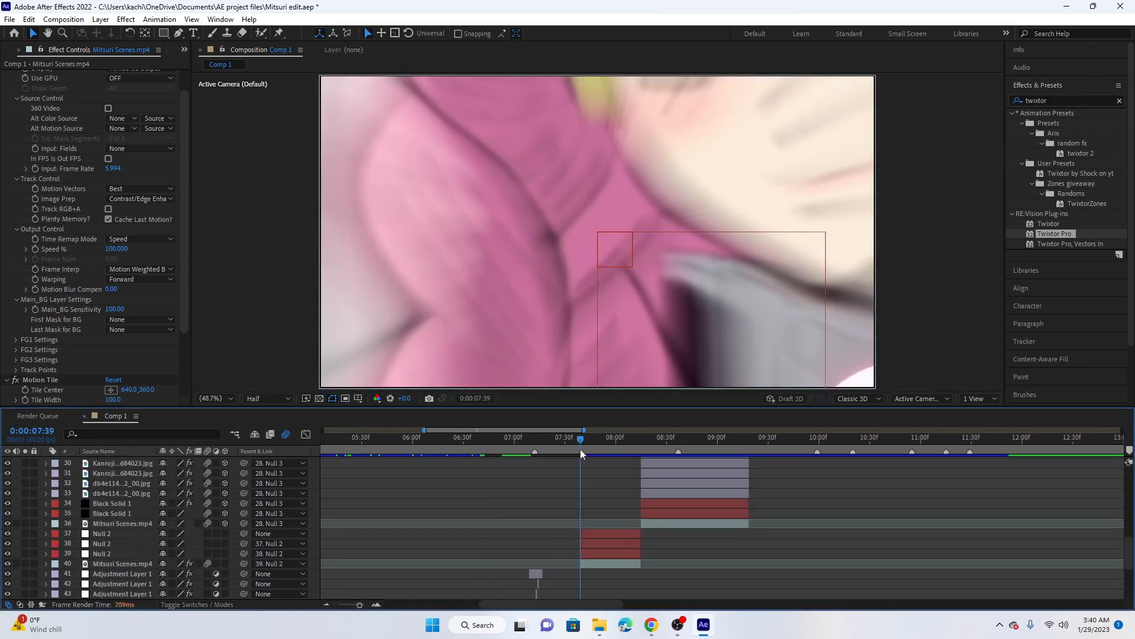
drag(583, 451, 609, 456)
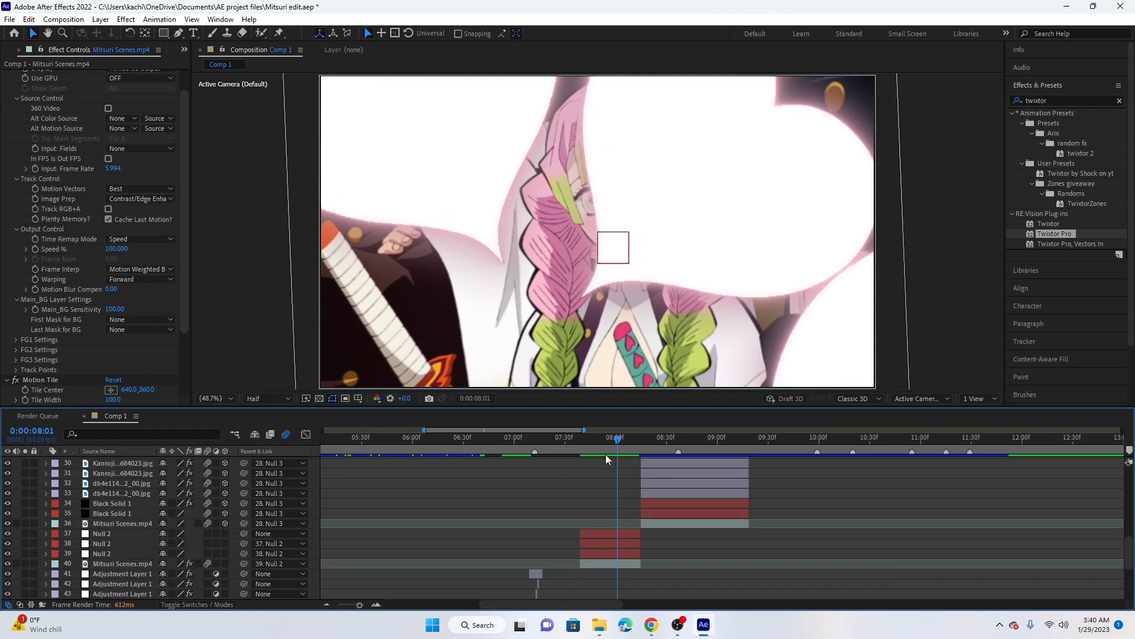
scroll(615, 455, down, 2)
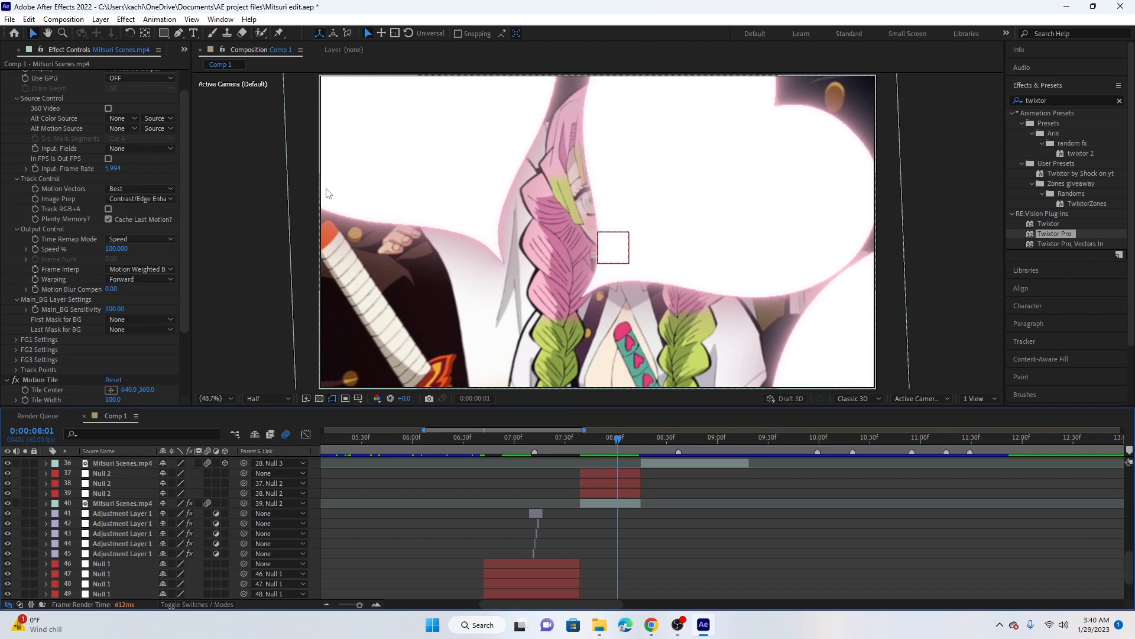
Copy the configured Twixtor Pro effect from layer 53 and paste it onto the Mitsuri Scenes.mp4 clip on layer 52
scroll(135, 116, up, 1)
click(59, 77)
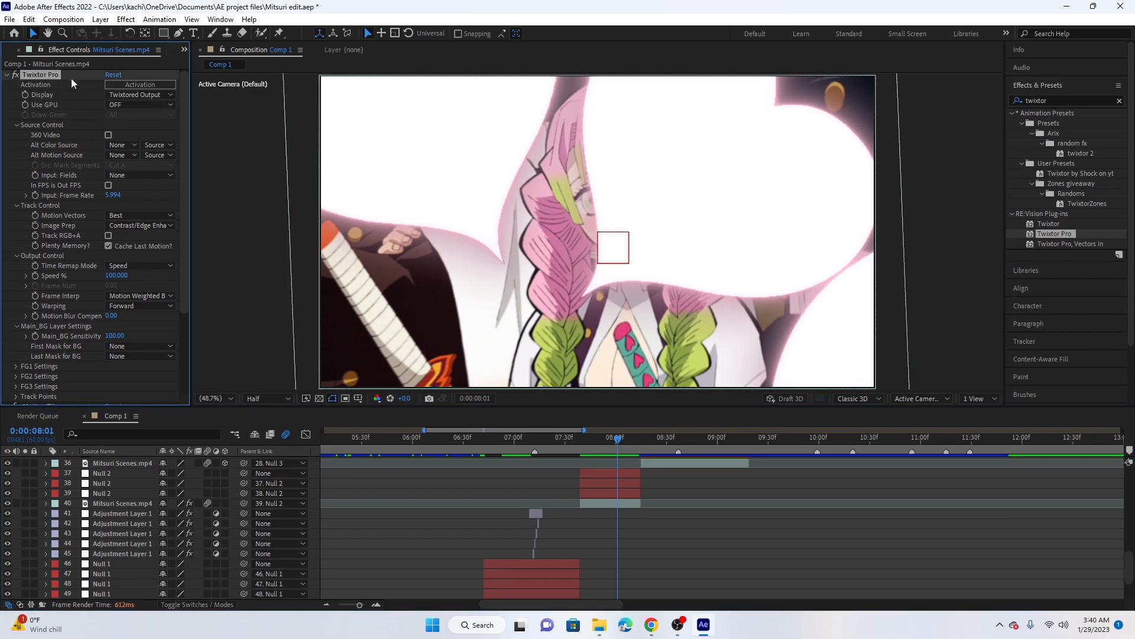
scroll(656, 512, down, 2)
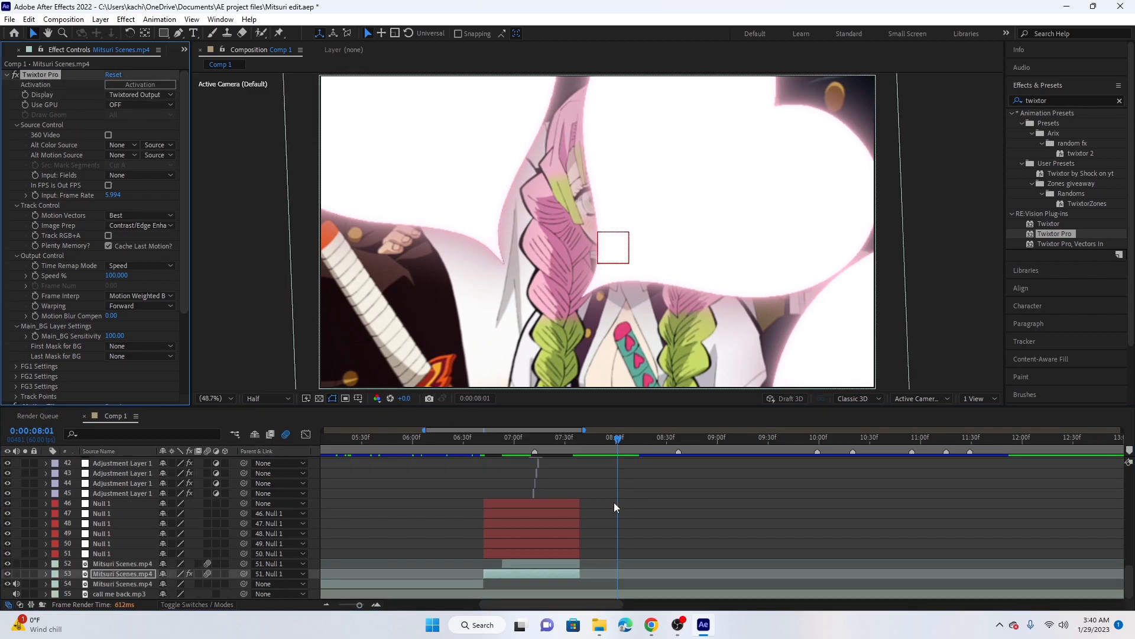
click(552, 563)
click(564, 444)
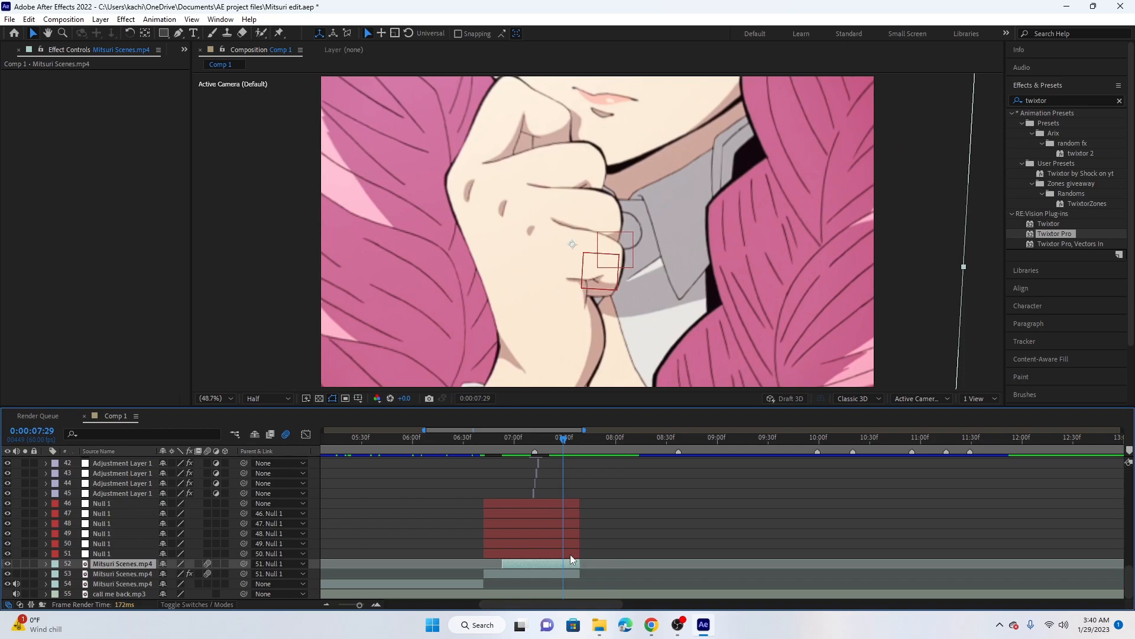
key(ctrl+v)
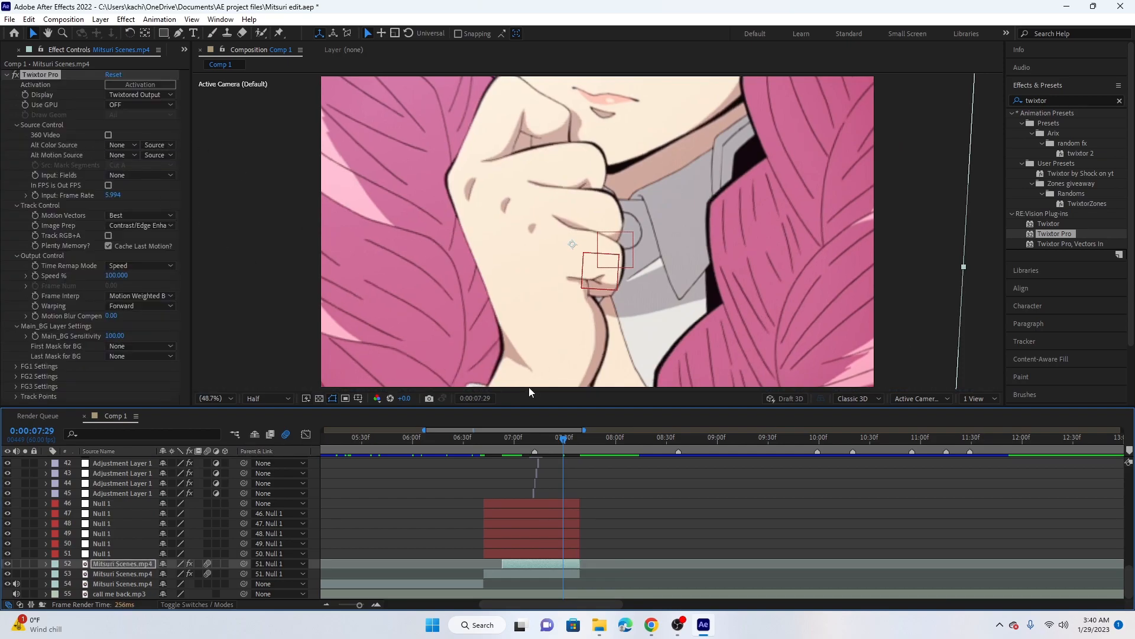
Paste Twixtor Pro onto the Mitsuri Scenes.mp4 clip on layer 40 and move it above Motion Tile
drag(563, 443, 604, 451)
scroll(636, 456, up, 3)
scroll(626, 553, down, 3)
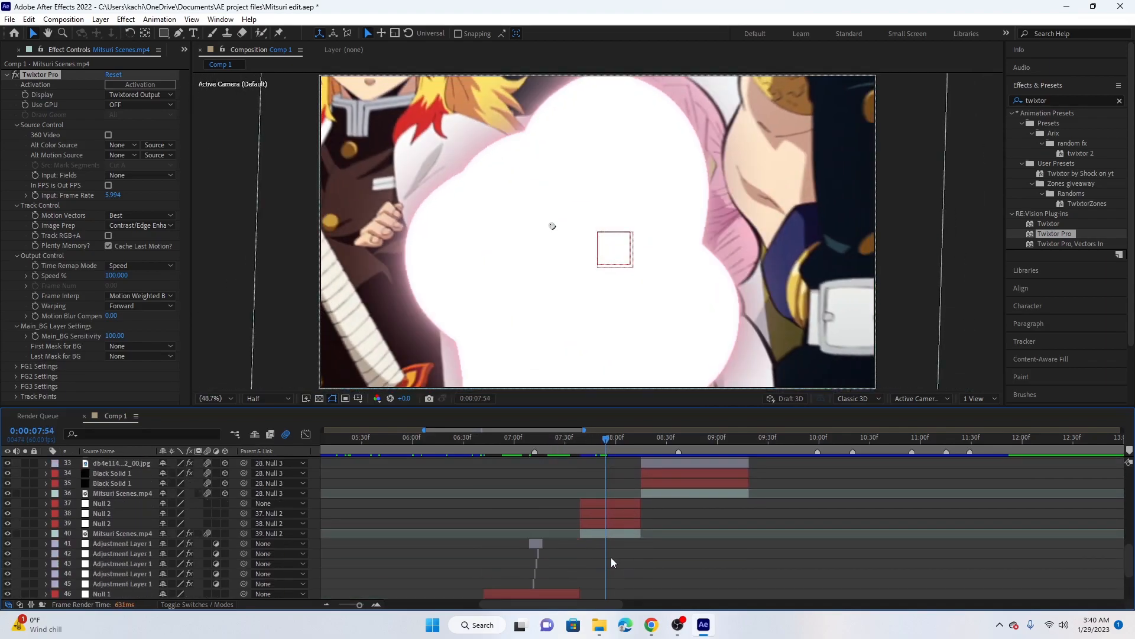
click(612, 534)
key(ctrl+alt+shift+e)
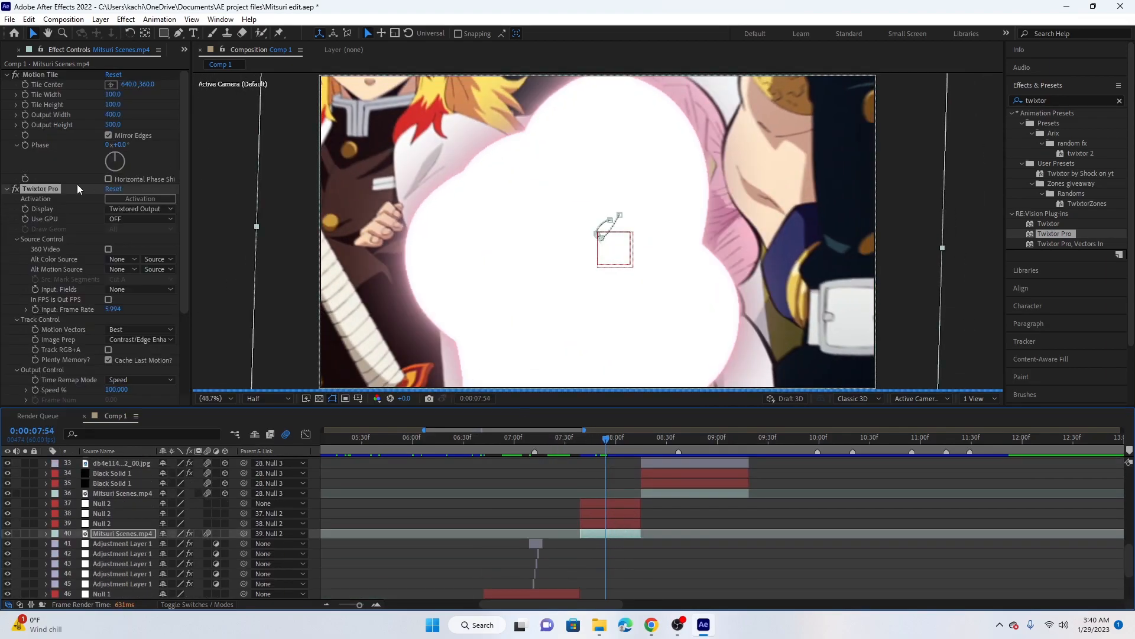
drag(63, 186, 84, 72)
Paste the copied Twixtor Pro effect onto the Mitsuri Scenes.mp4 clip on layer 36
scroll(674, 485, up, 2)
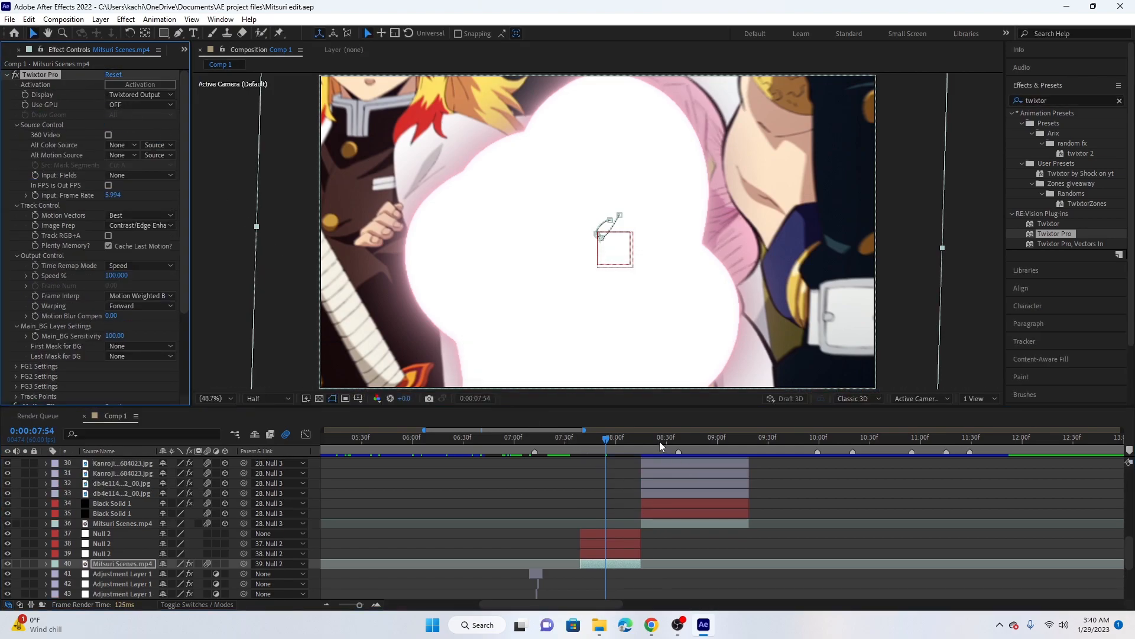
click(658, 442)
click(671, 523)
key(ctrl+alt+shift+e)
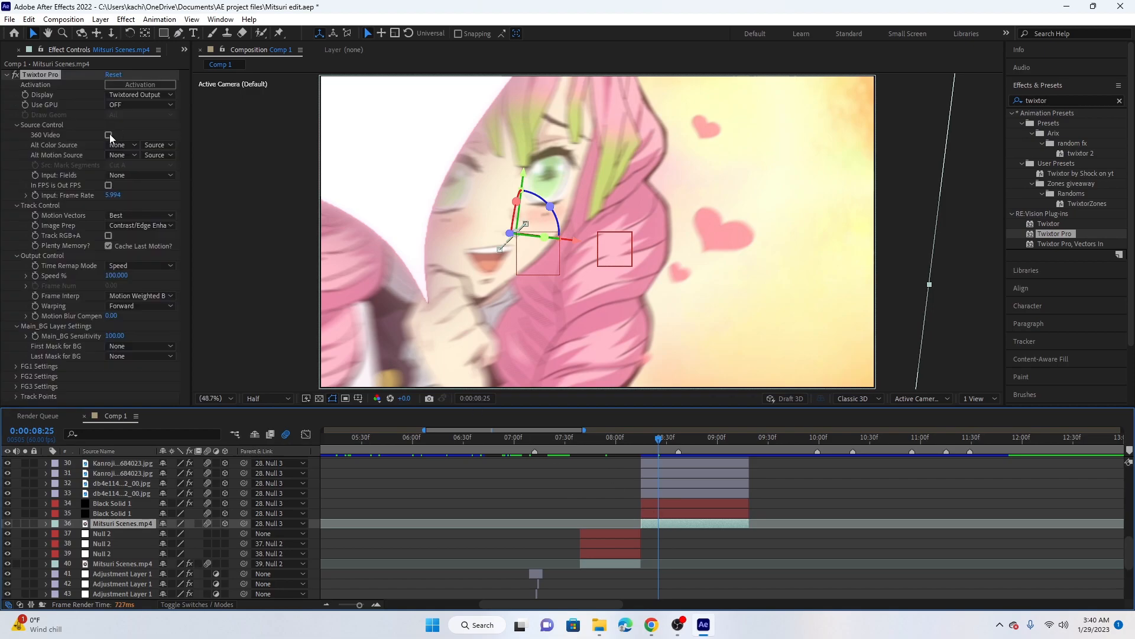
Paste Twixtor Pro onto the Mitsuri Scenes.mp4 clip on layer 18 and move it above Motion Tile
drag(674, 439, 711, 446)
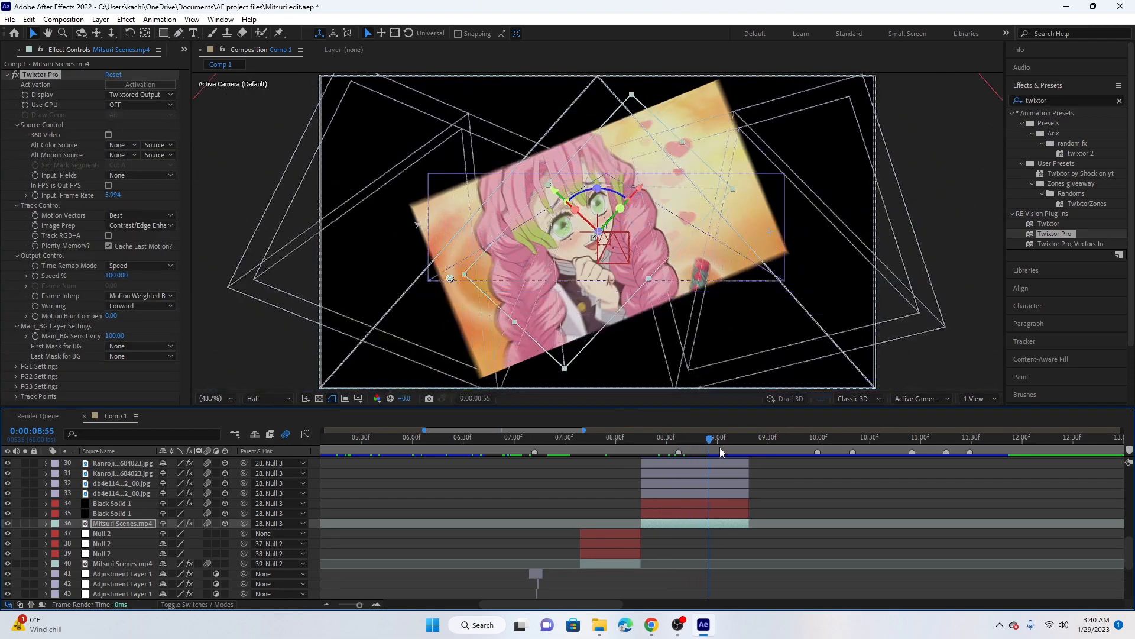
scroll(795, 473, up, 5)
click(767, 448)
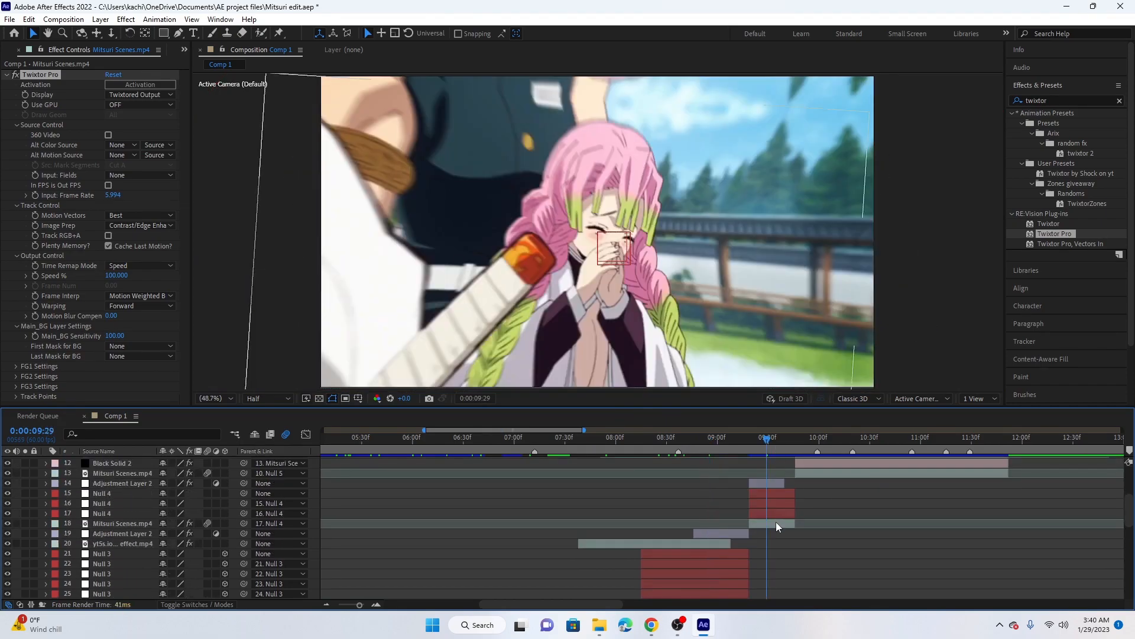
click(781, 523)
drag(769, 444, 790, 465)
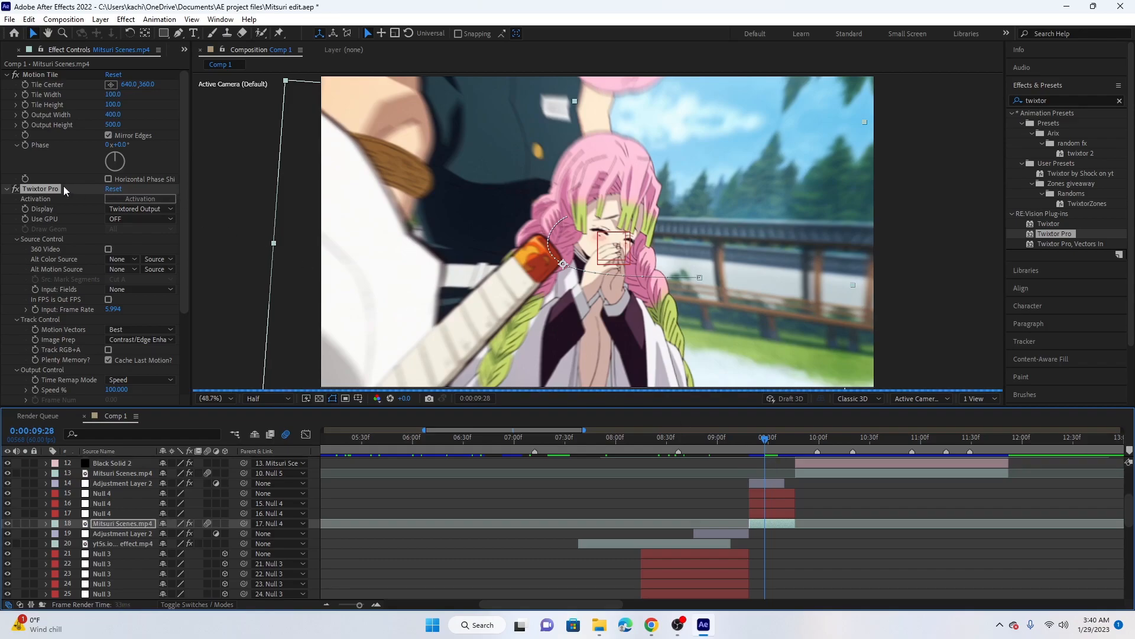
drag(67, 187, 73, 71)
Paste Twixtor Pro onto the Mitsuri Scenes.mp4 clip on layer 13 and move it above Motion Tile
drag(767, 445, 989, 459)
scroll(911, 466, up, 3)
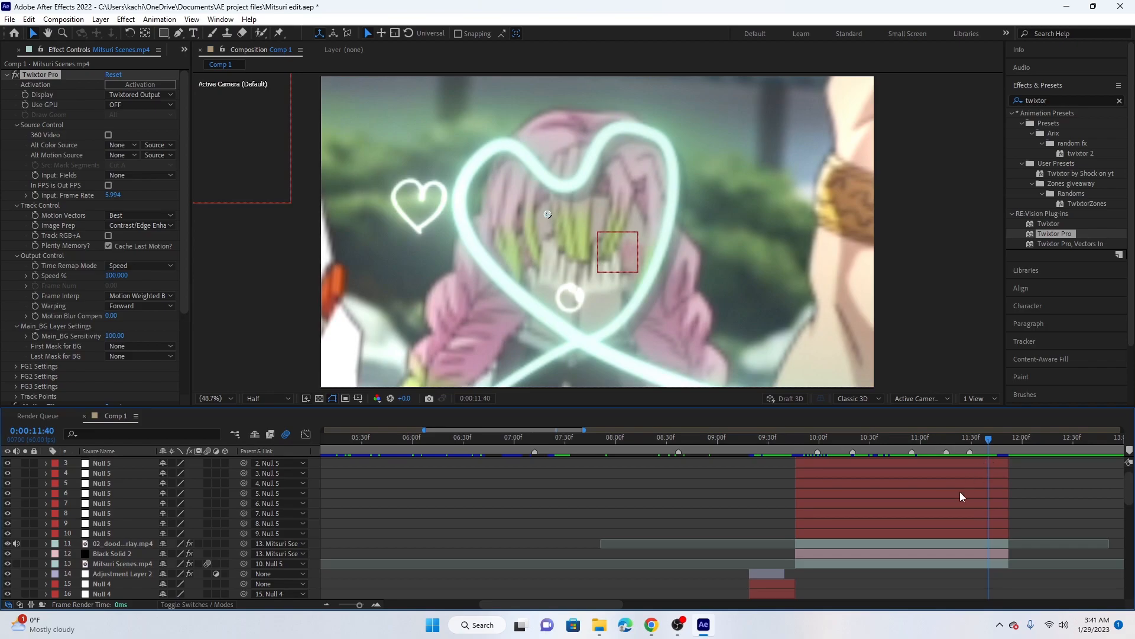
click(891, 566)
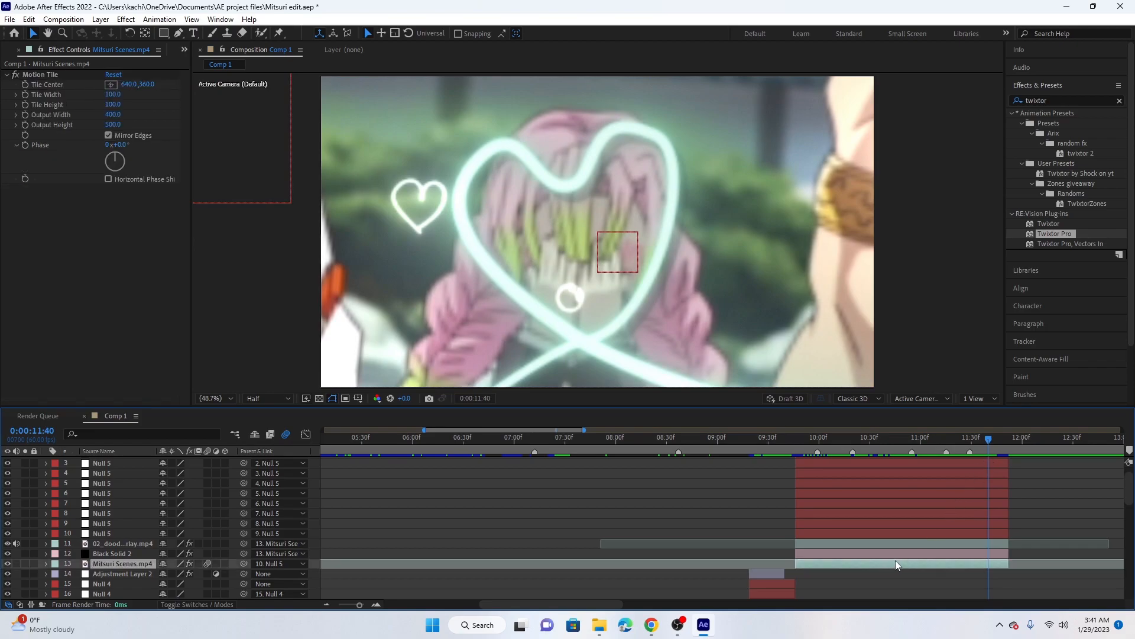
key(ctrl+v)
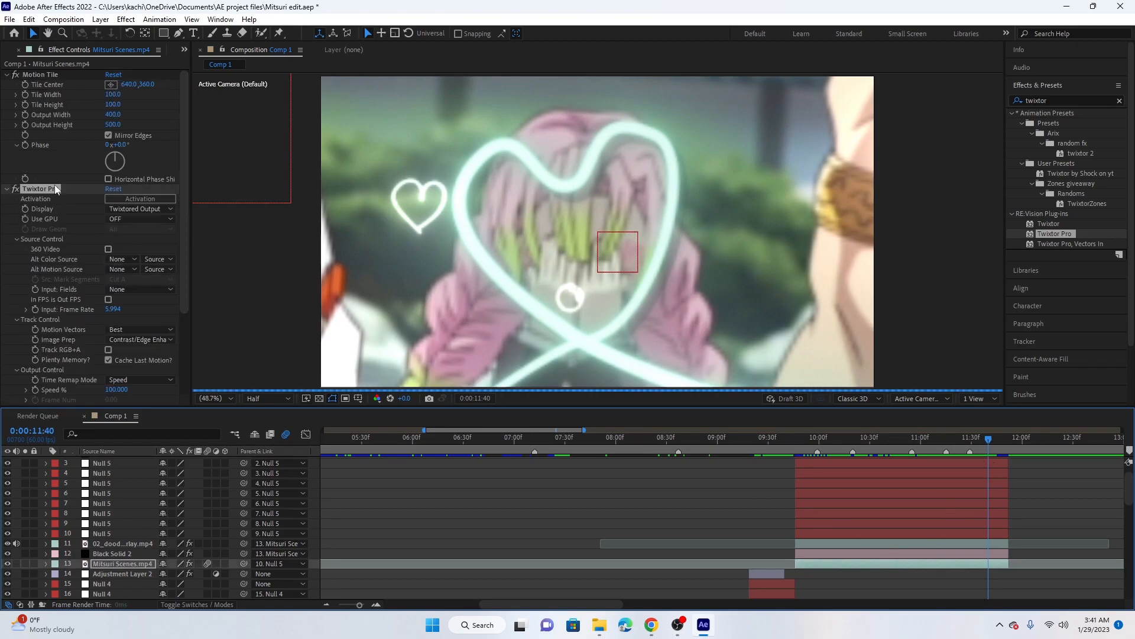
click(75, 72)
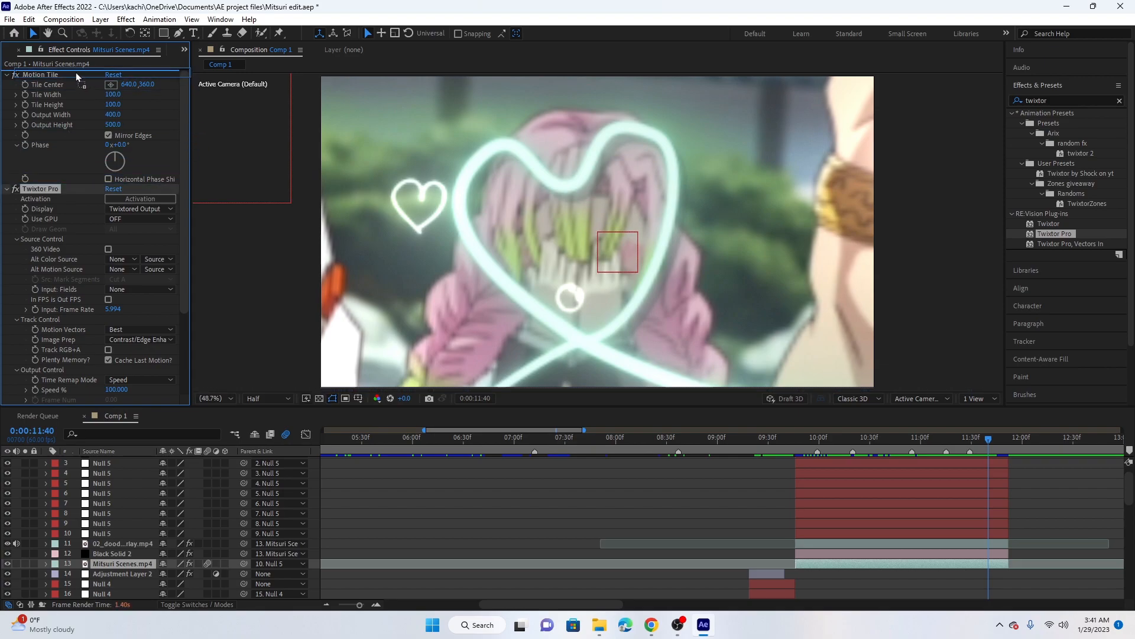
key(Delete)
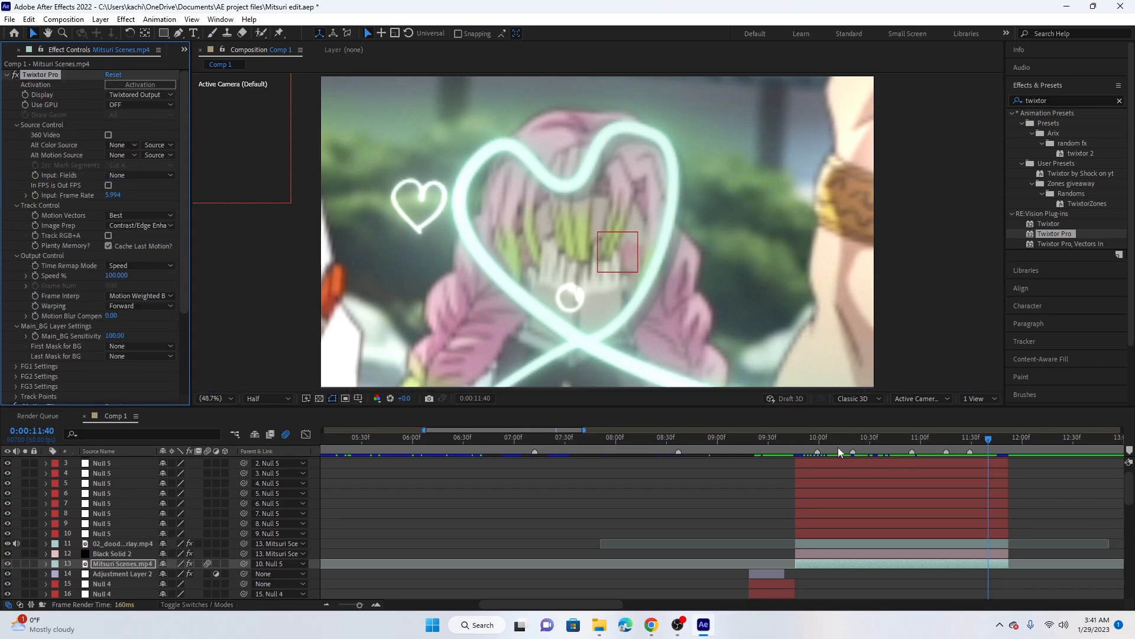